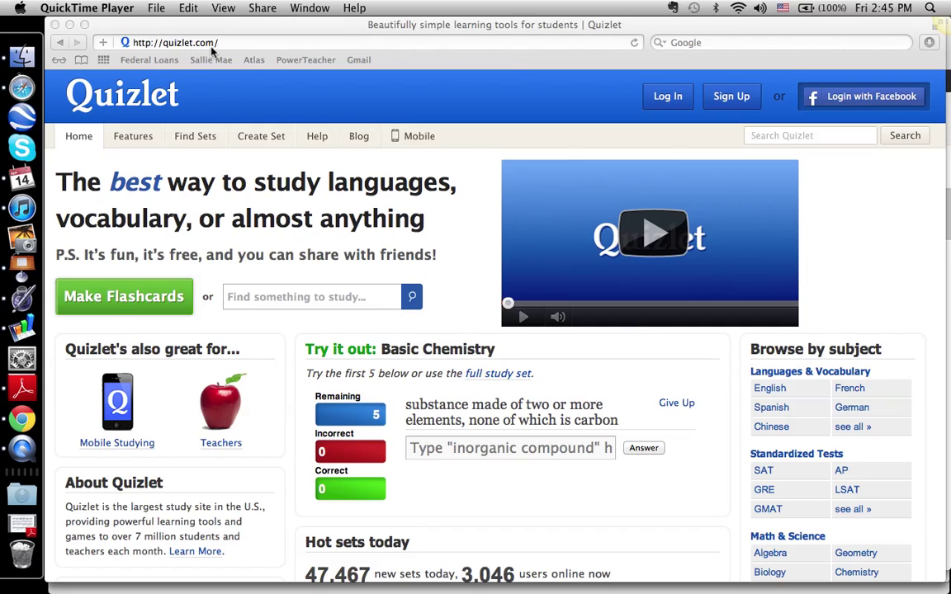
Step: Bring the Safari window showing the Quizlet home page to the front
left_click(635, 113)
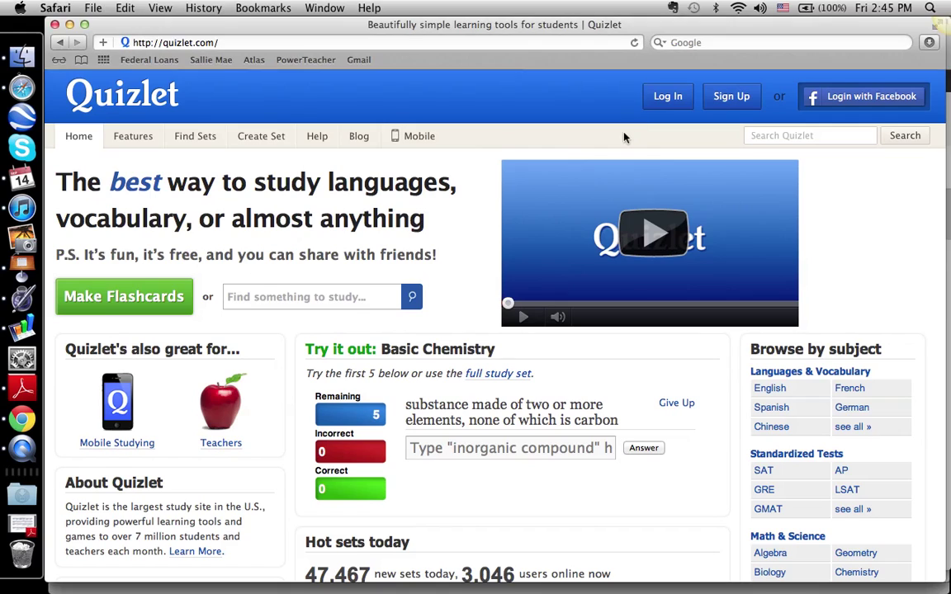
Step: On the sign-up page, set the birthday to January 1, 1929
left_click(731, 98)
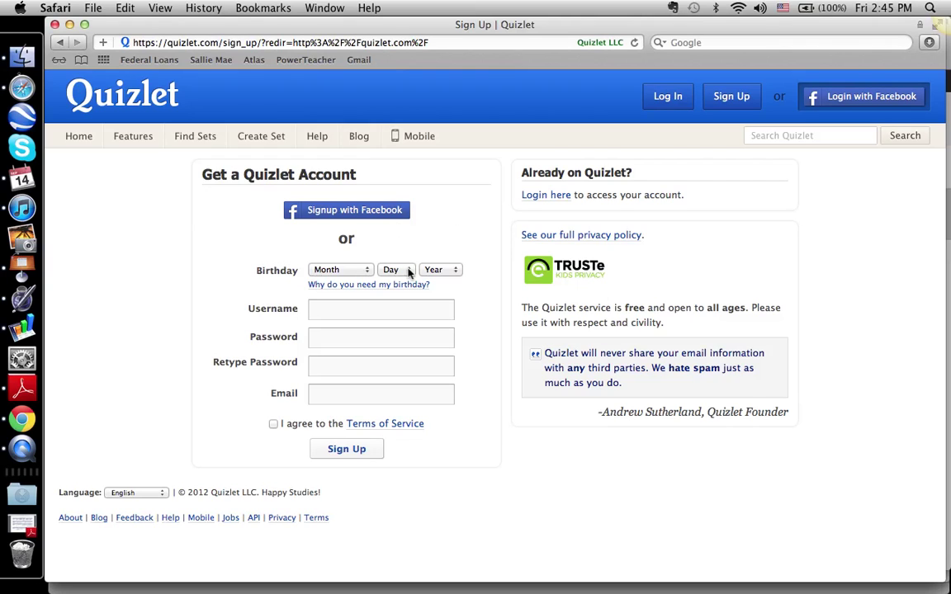
left_click(363, 274)
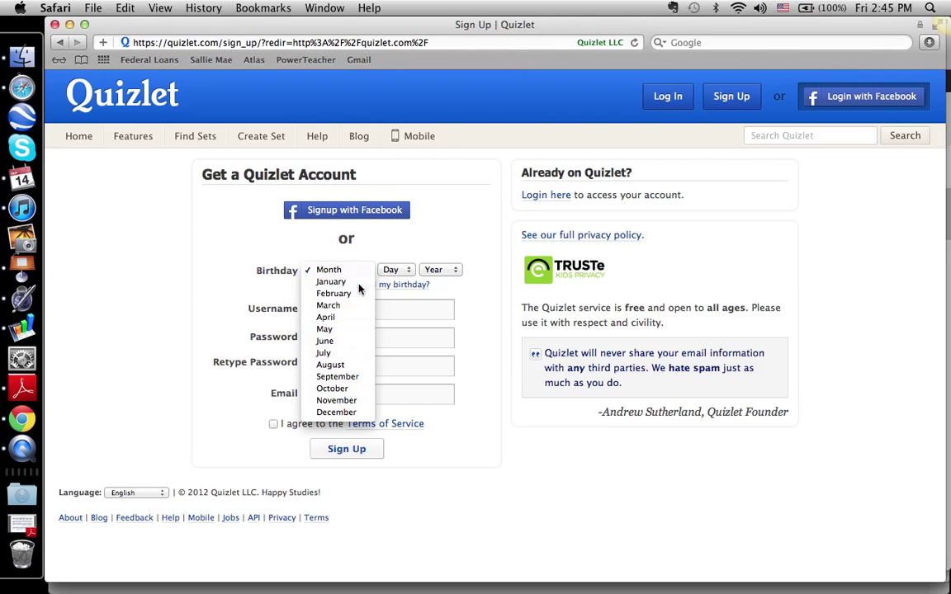
left_click(361, 280)
left_click(395, 272)
left_click(388, 282)
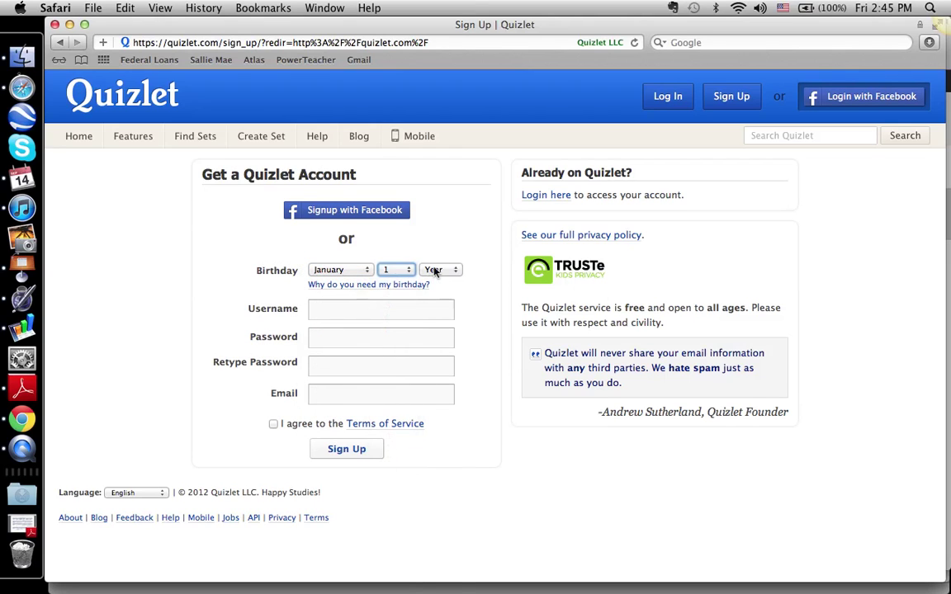
left_click(435, 271)
scroll(436, 384, "down", 10)
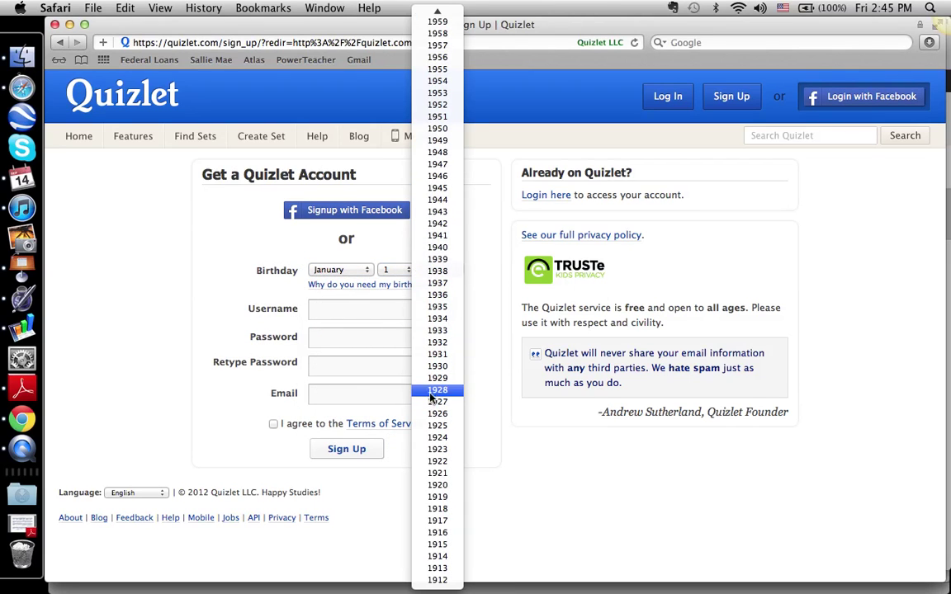
left_click(437, 380)
Step: Enter the account username and the password, then confirm the password
left_click(384, 313)
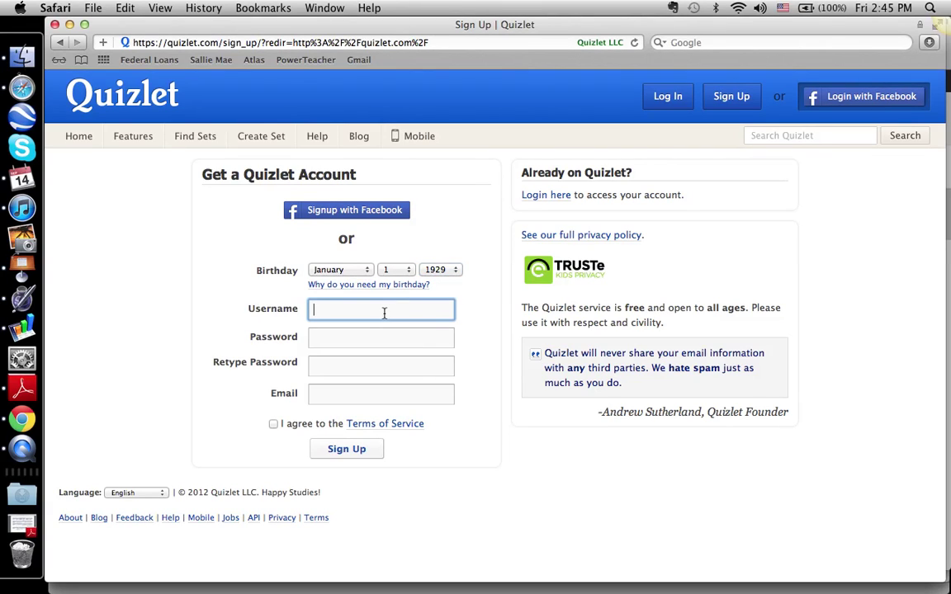
key("Tab")
type("••••••")
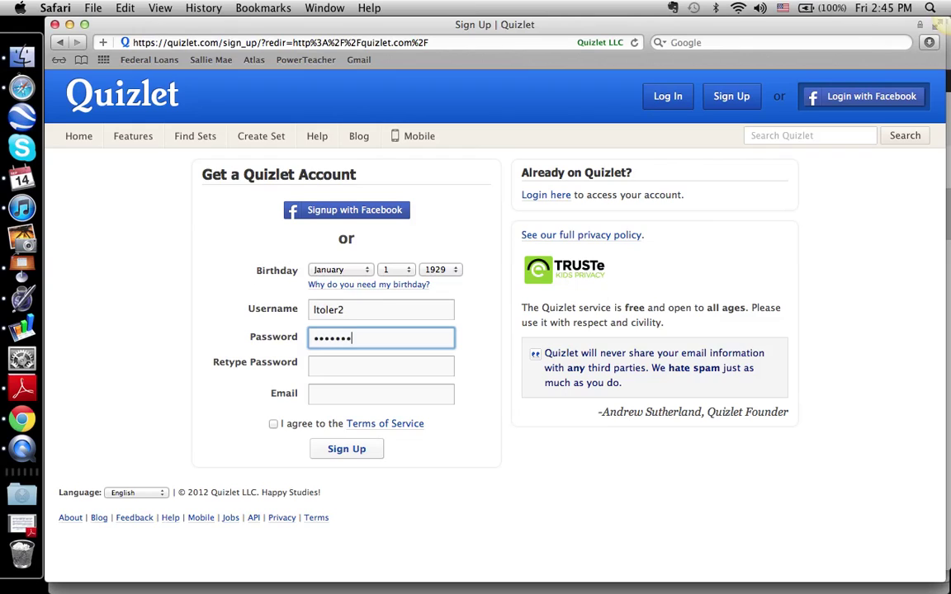
key("BackSpace")
key("BackSpace")
key("BackSpace")
key("BackSpace")
key("BackSpace")
key("BackSpace")
type("••••••••••••••")
key("Tab")
type("••••••••••••")
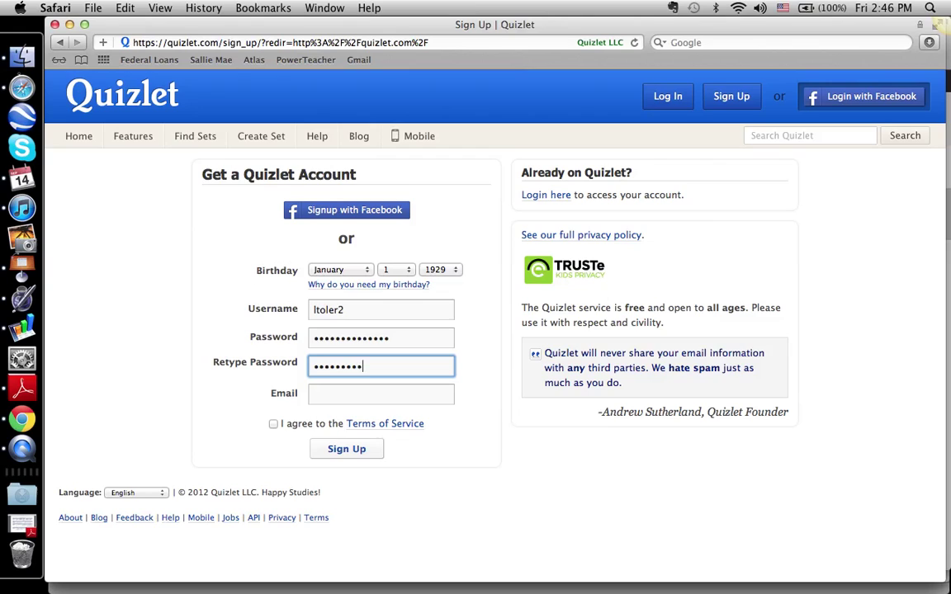
type("••")
Step: Fill in the e-mail address, accept the Terms of Service and submit the sign-up form
left_click(344, 401)
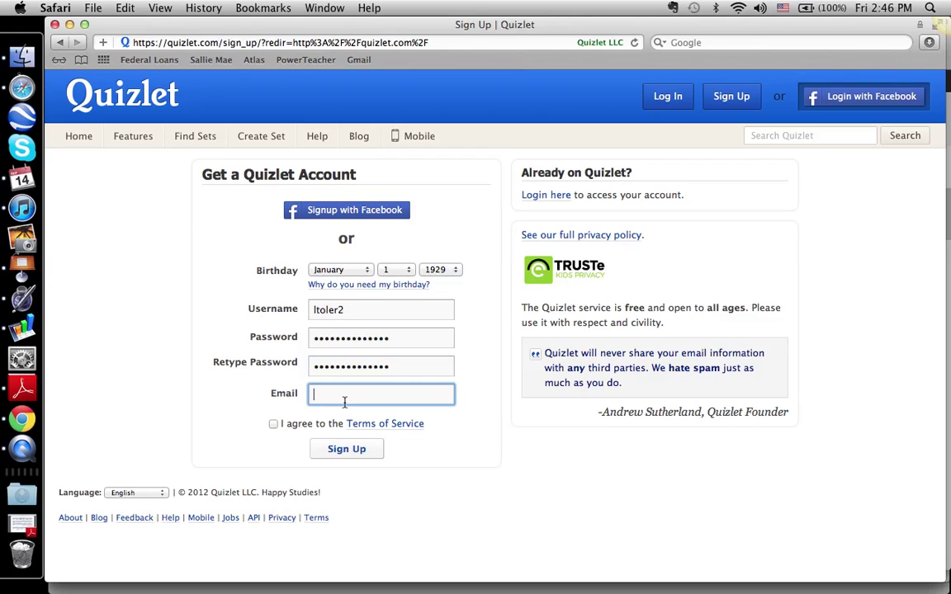
left_click(273, 424)
left_click(273, 424)
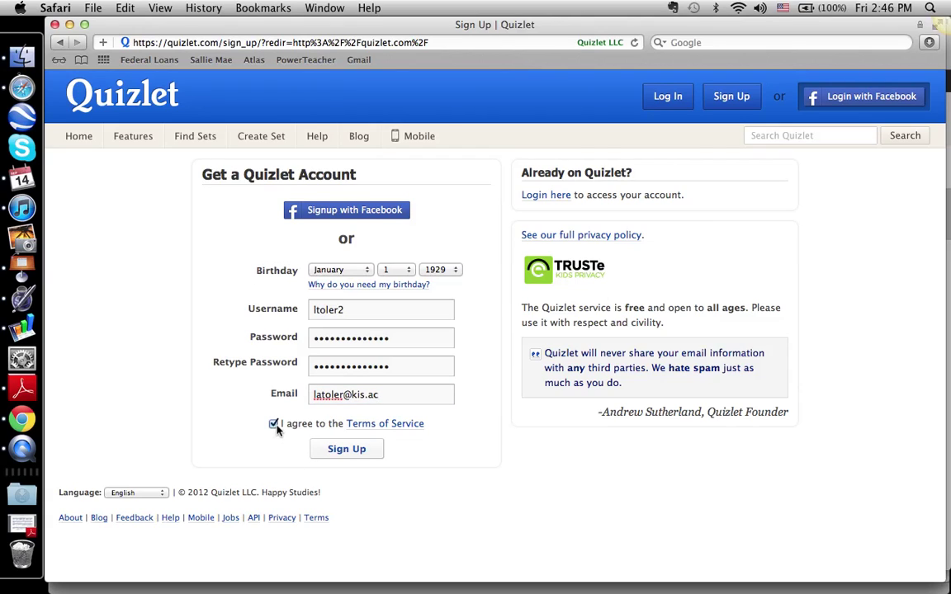
left_click(347, 451)
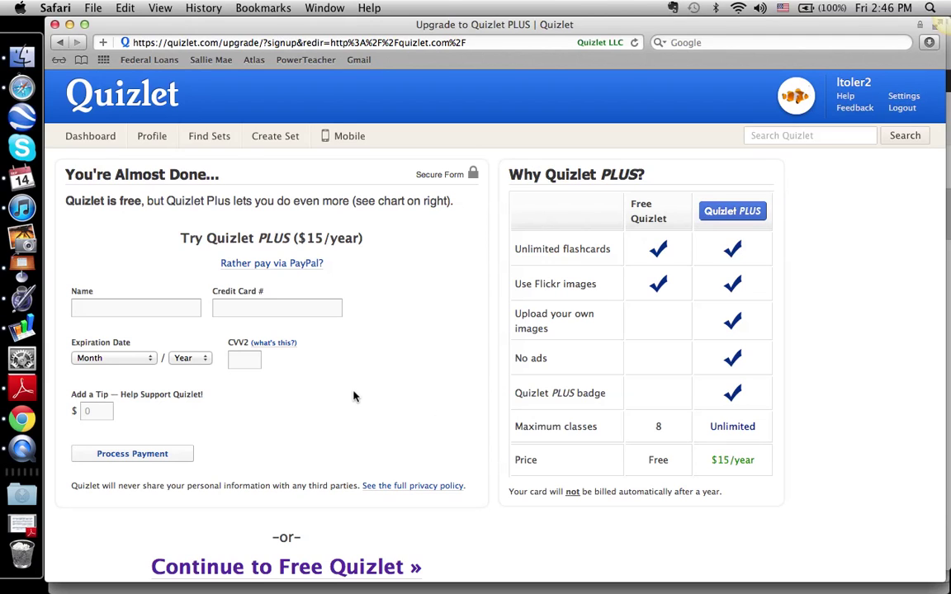
Step: Decline the Quizlet PLUS upgrade and continue to Free Quizlet
scroll(353, 397, "down", 3)
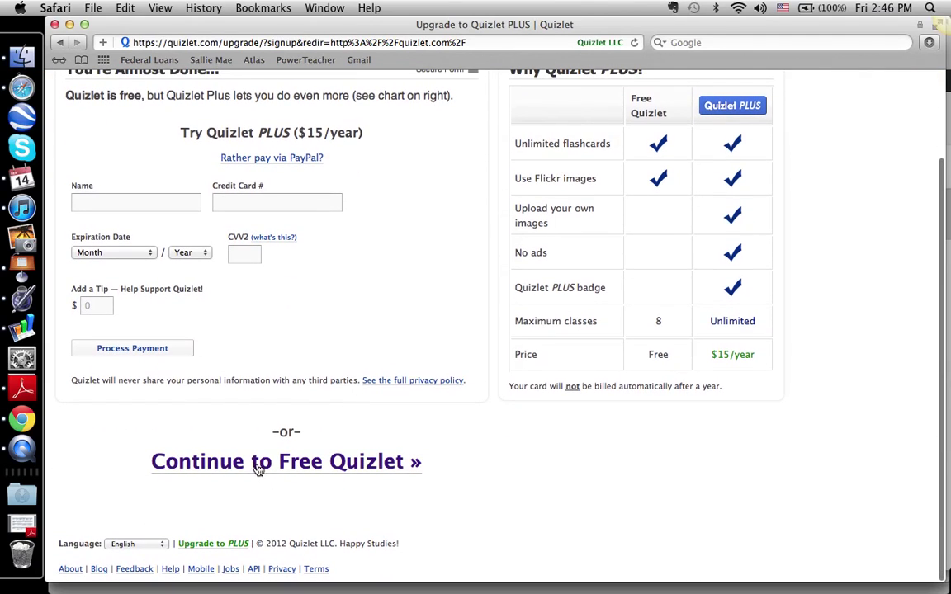
left_click(304, 464)
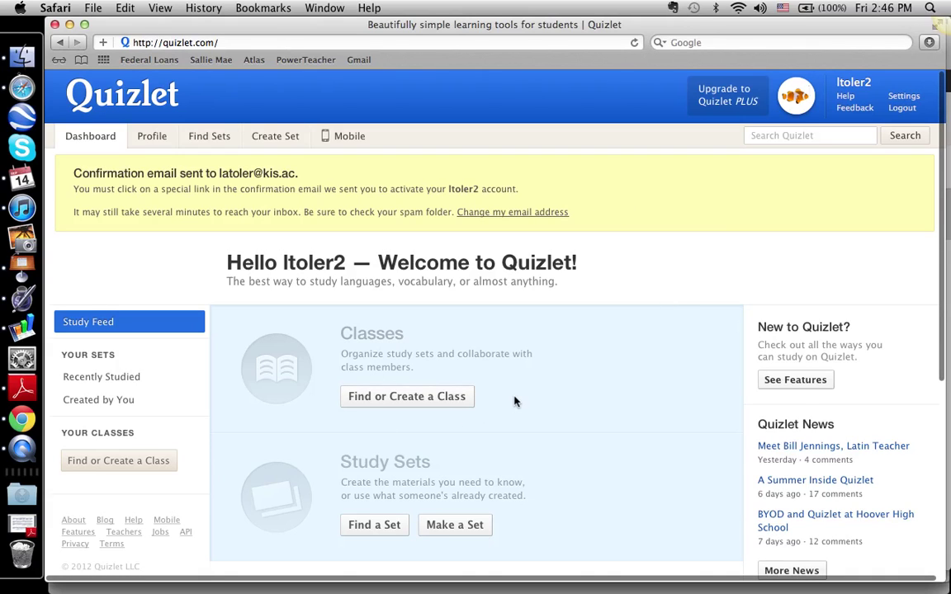
Step: Start a new flashcard set with Make a Set from the dashboard's Study Sets
scroll(514, 402, "down", 3)
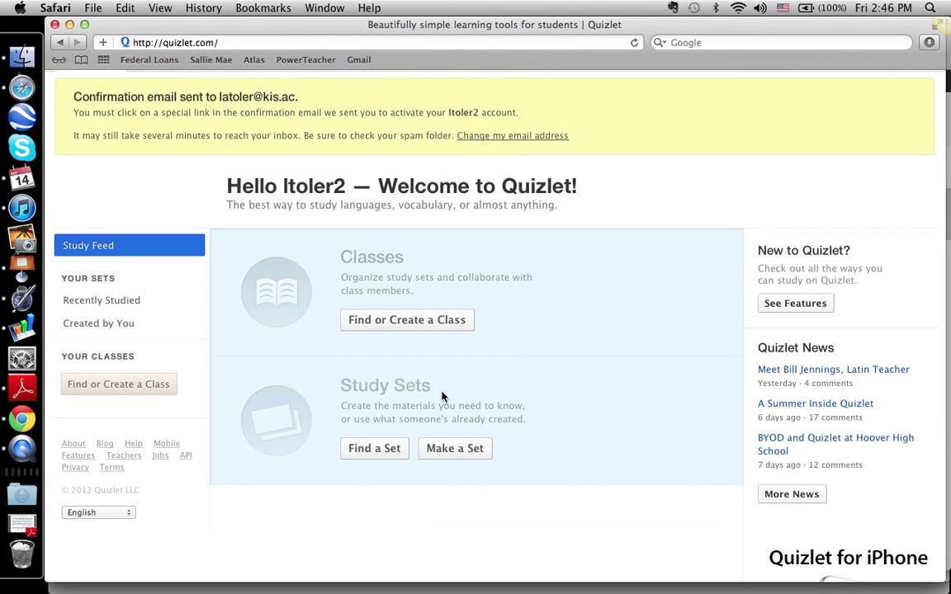
left_click(458, 452)
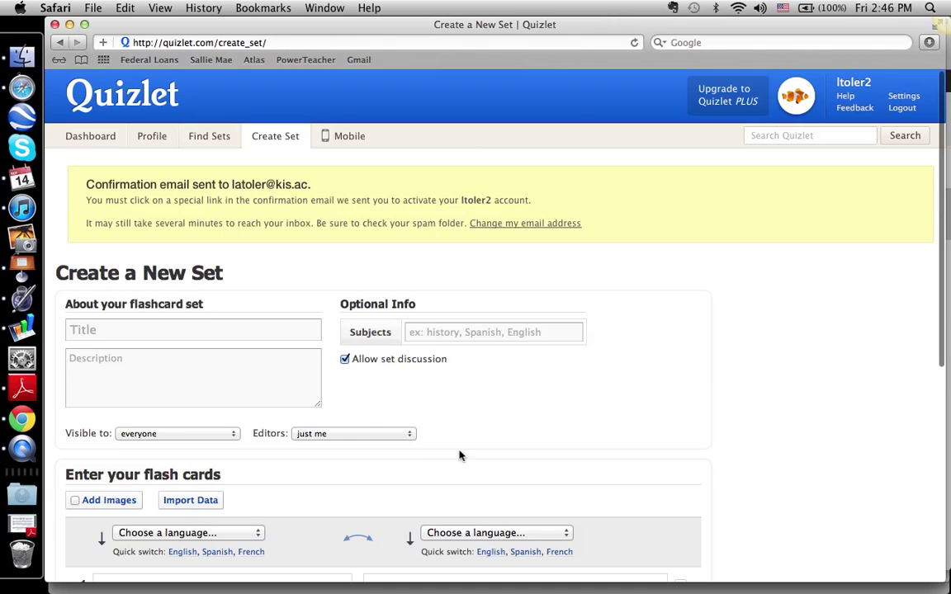
Step: Title the set 'Critical Vocabulary 1', subject Social Studies, description 'First vocabulary assignment.'
left_click(203, 327)
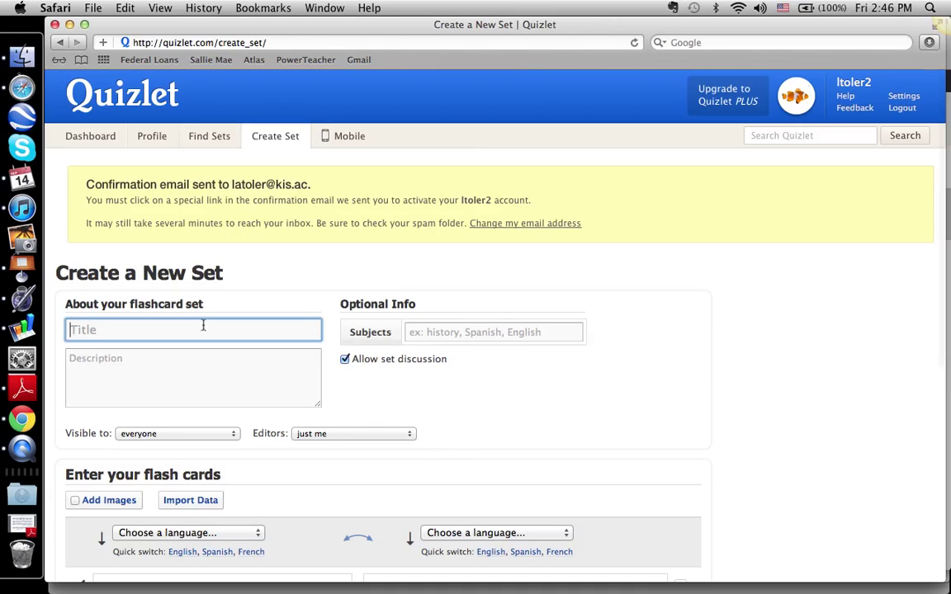
type("Critic")
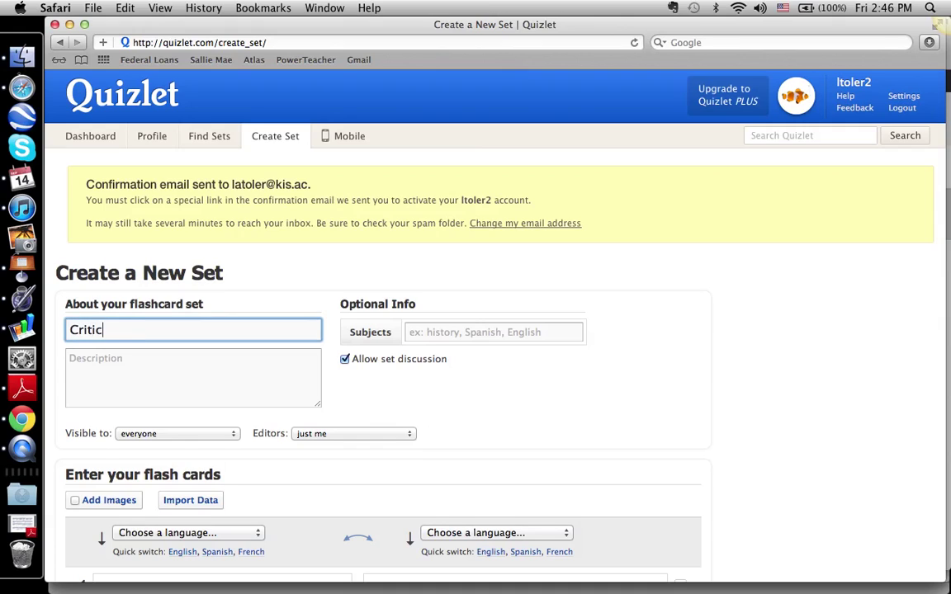
type("al Vocabulary 1")
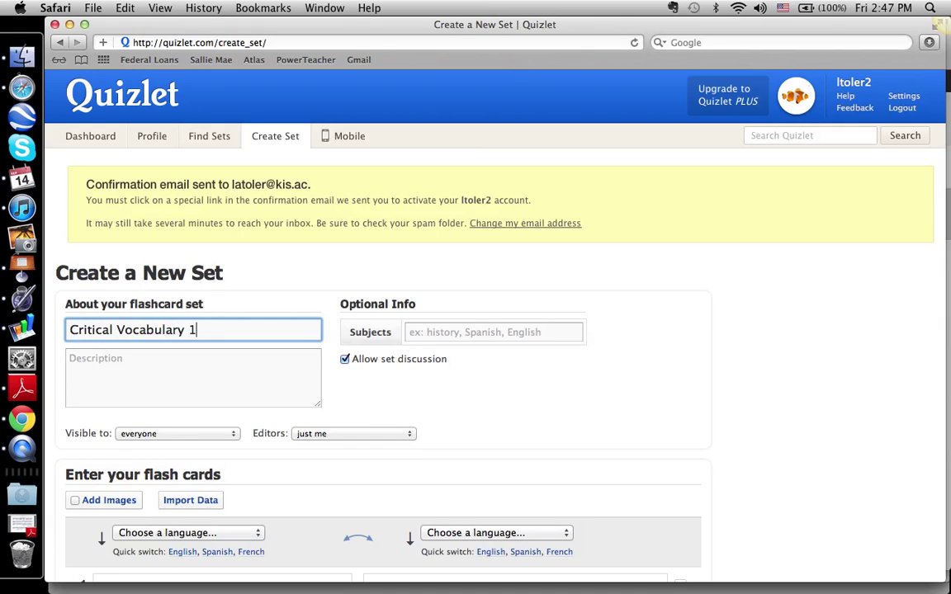
key("Tab")
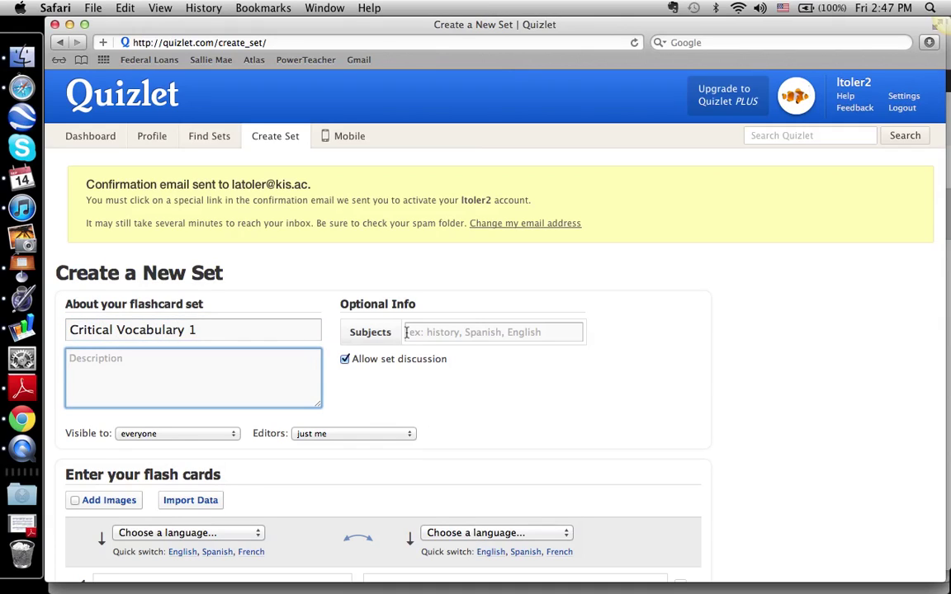
left_click(424, 332)
type("Social Studies")
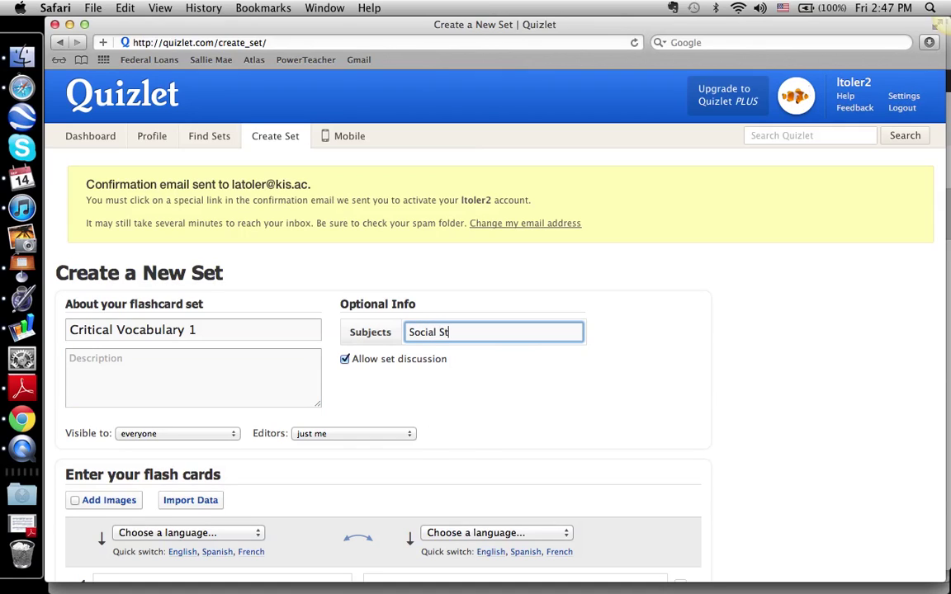
key("Tab")
left_click(265, 367)
type("First vocabulary assignment.")
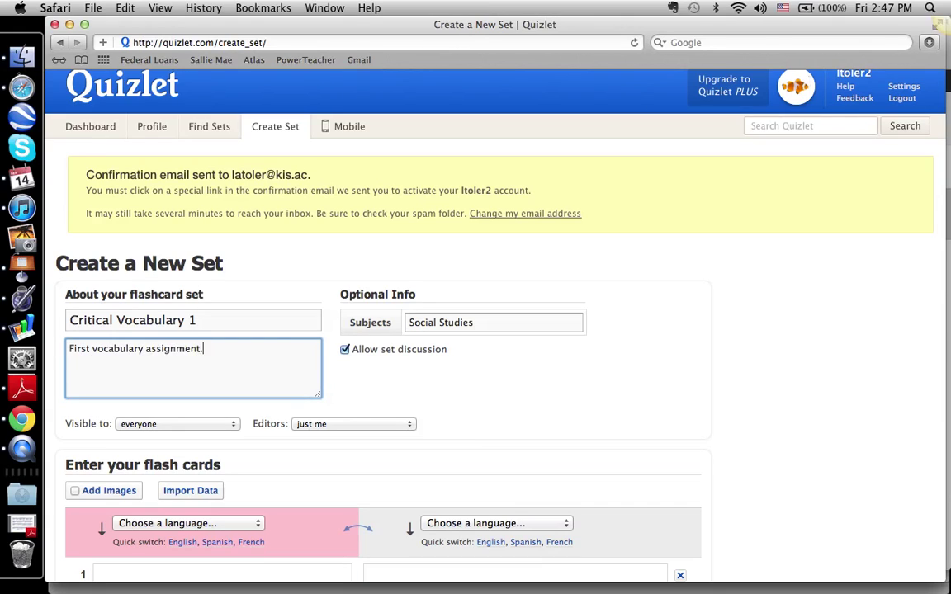
Step: Turn off set discussion and make the set visible to just me
left_click(345, 351)
scroll(341, 363, "down", 3)
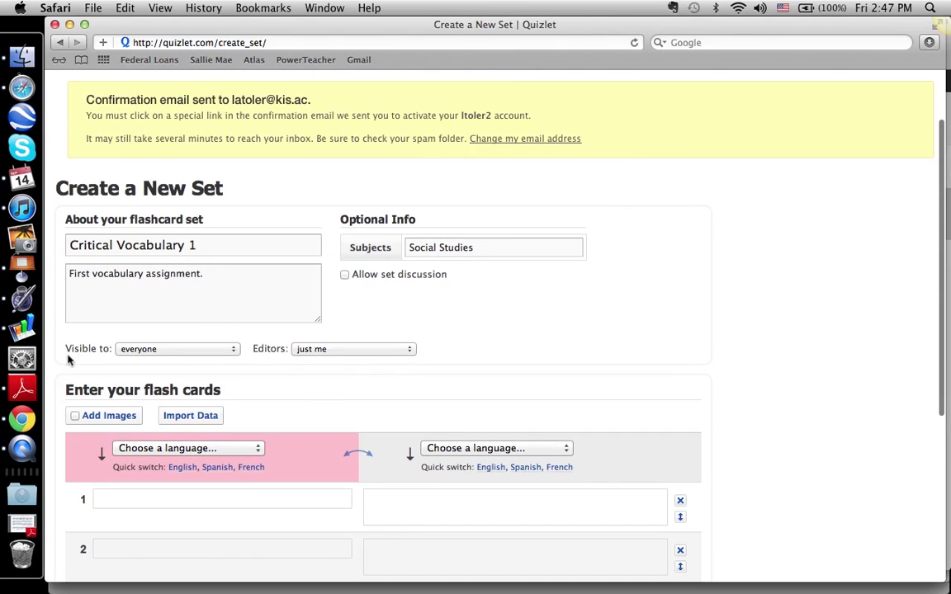
left_click(142, 351)
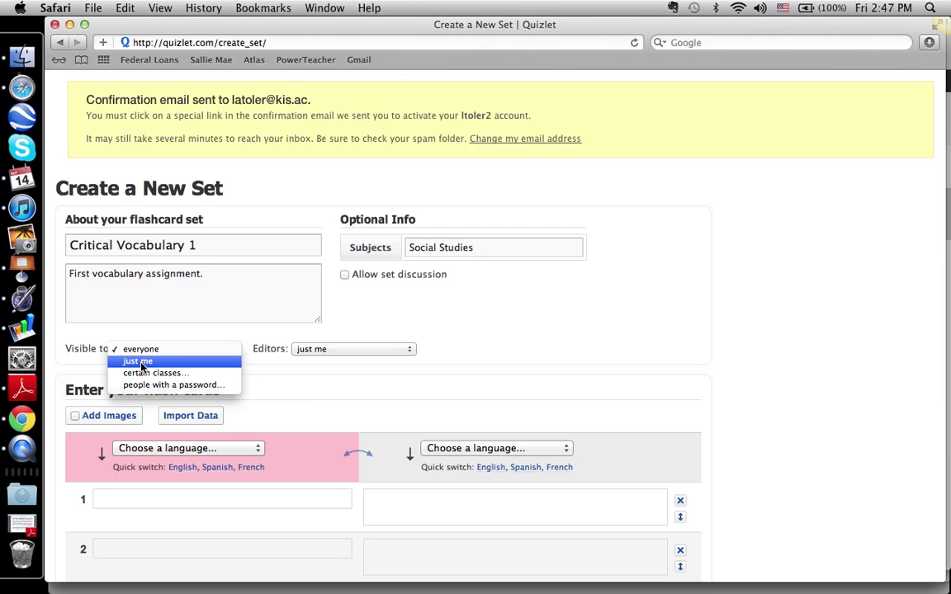
left_click(140, 364)
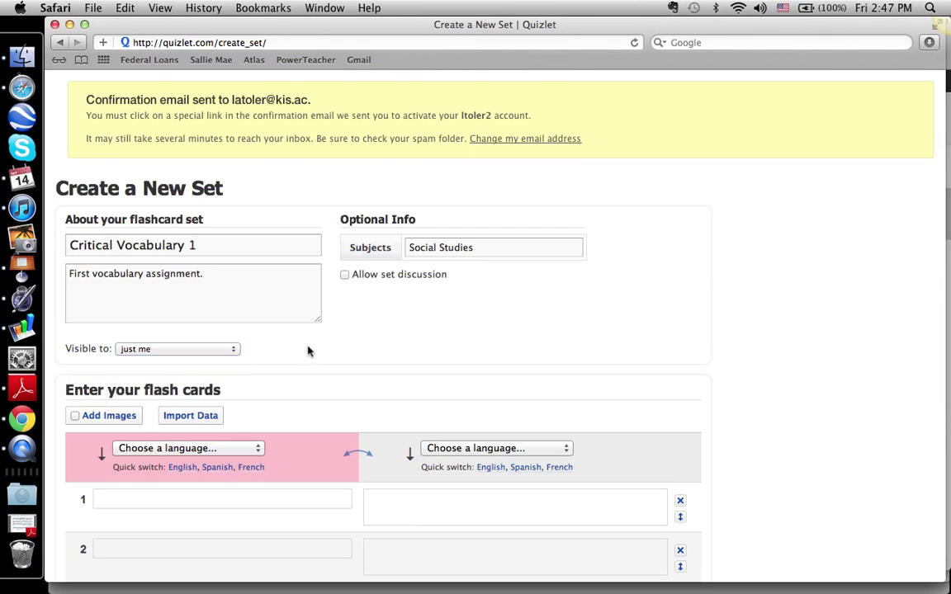
scroll(308, 352, "down", 5)
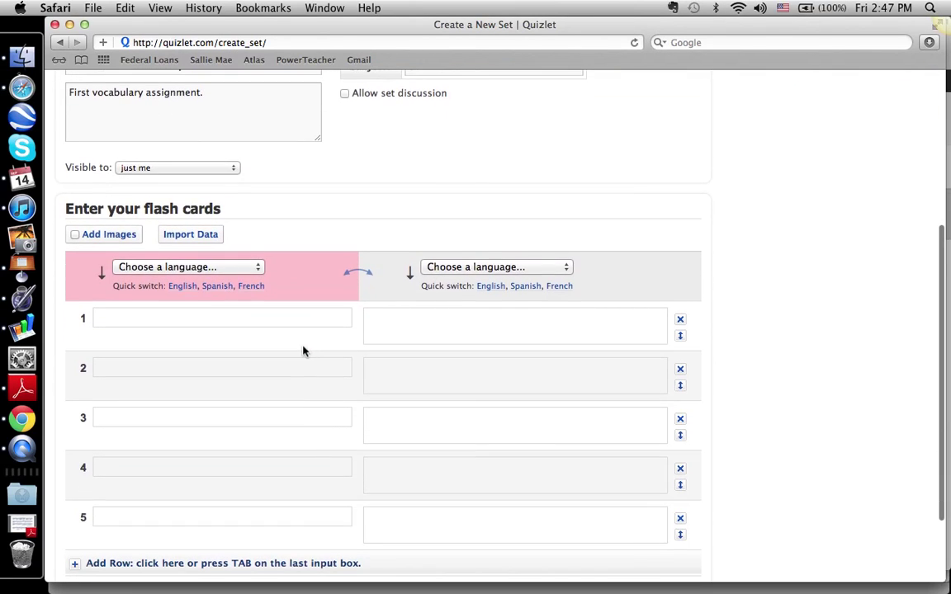
Step: Set the term and definition languages to English, then place the cursor in card 1's term
scroll(281, 336, "up", 4)
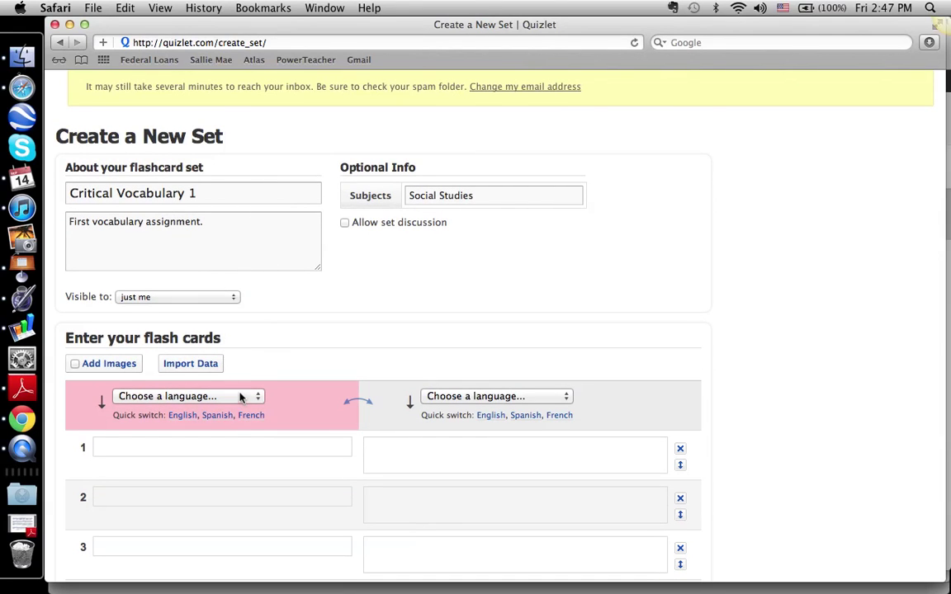
scroll(240, 395, "down", 3)
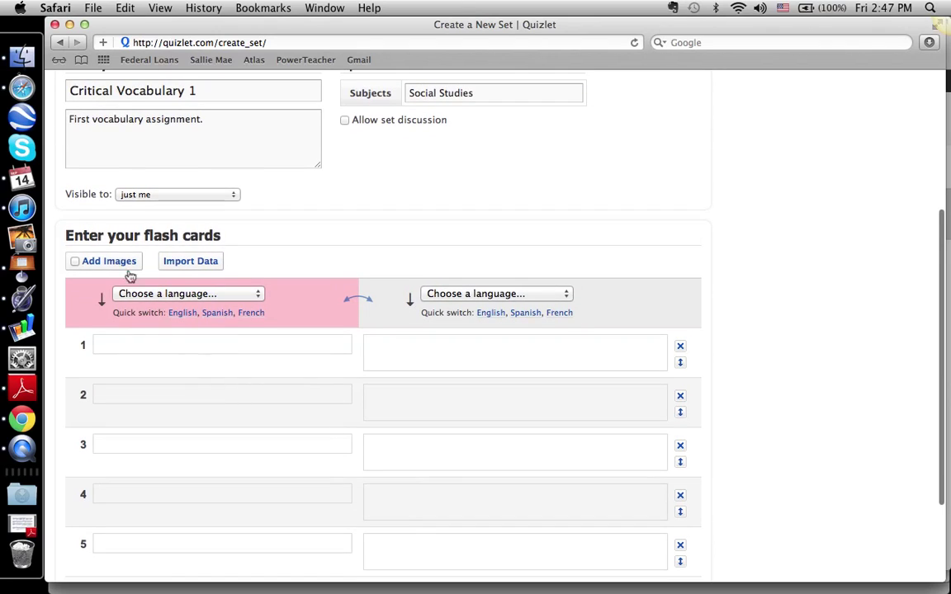
left_click(182, 313)
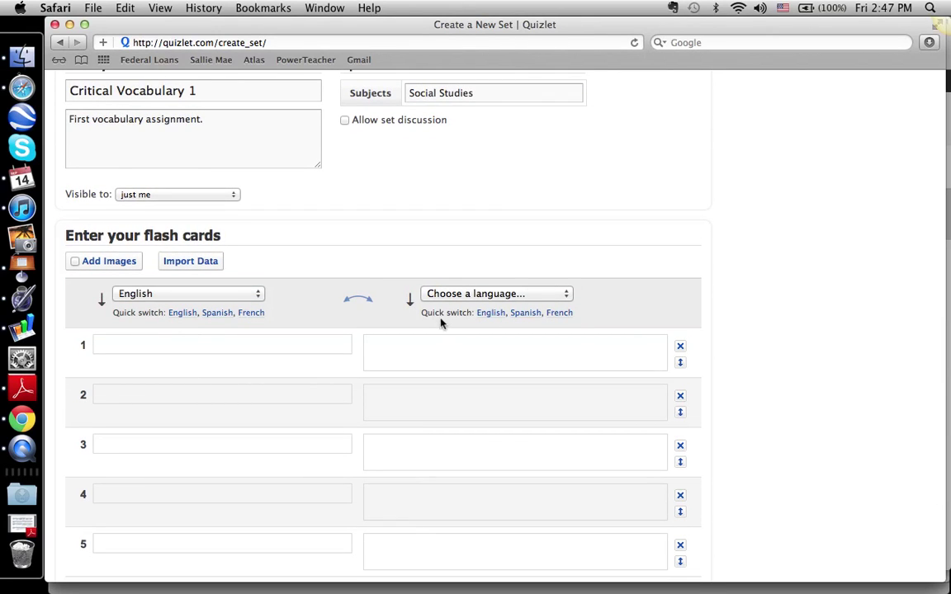
left_click(494, 313)
left_click(262, 347)
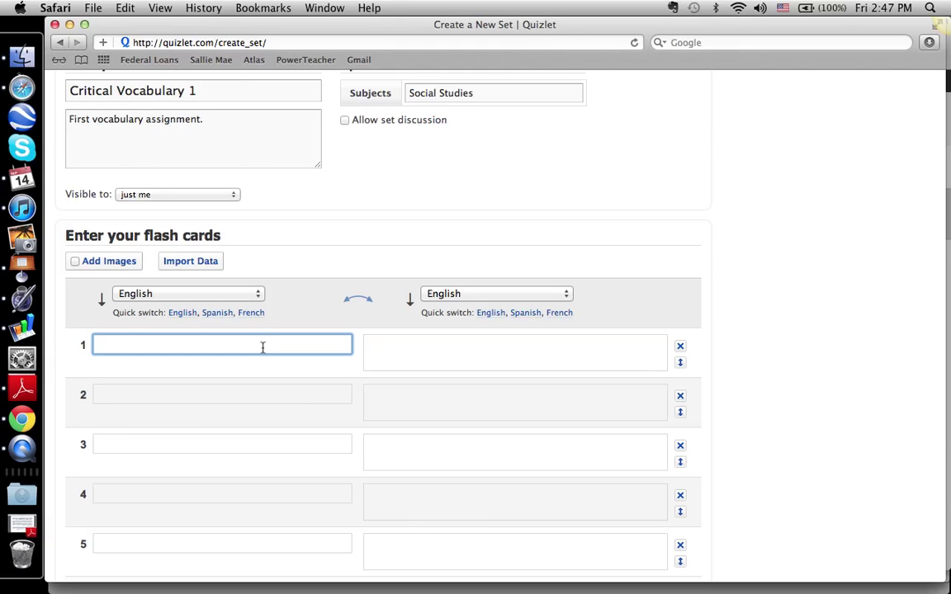
scroll(263, 348, "down", 2)
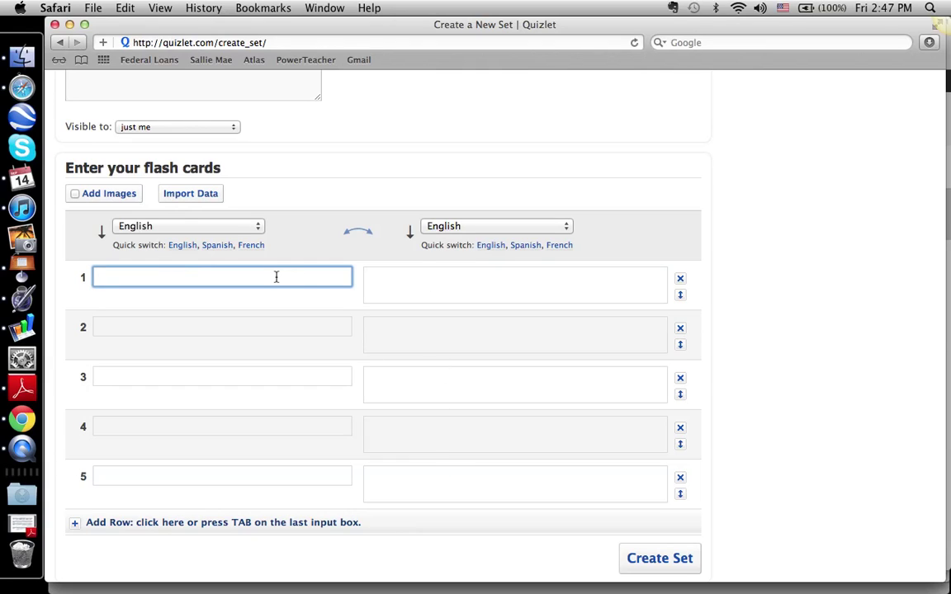
Step: Enter 'geography' as card 1 and use its auto-defined study-of-the-earth's-surface definition
type("geography")
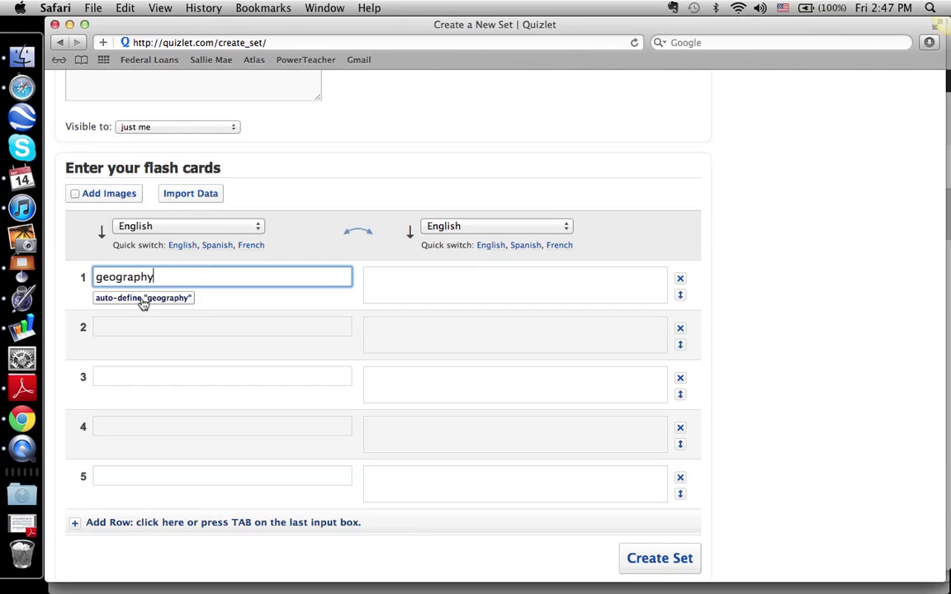
left_click(142, 299)
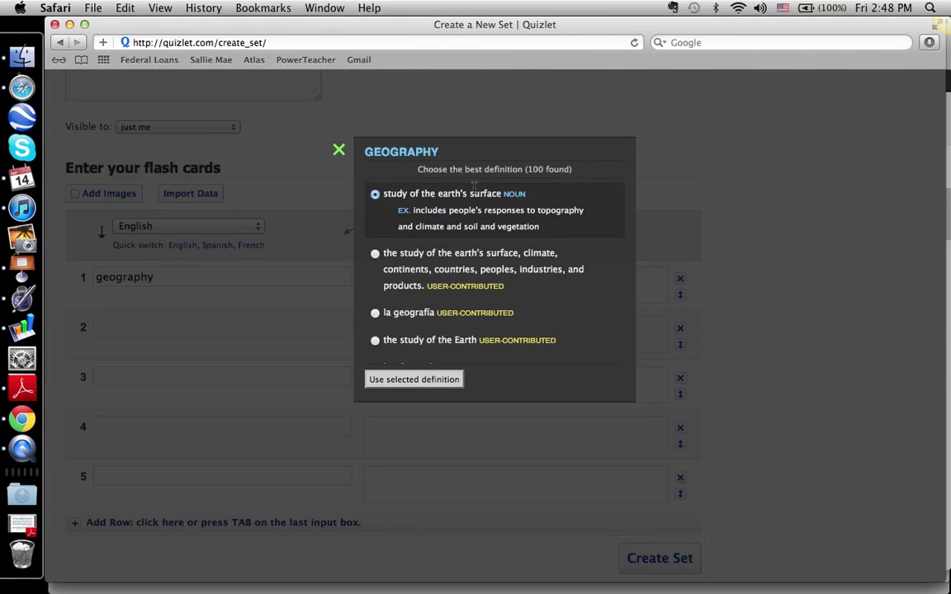
scroll(475, 190, "down", 1)
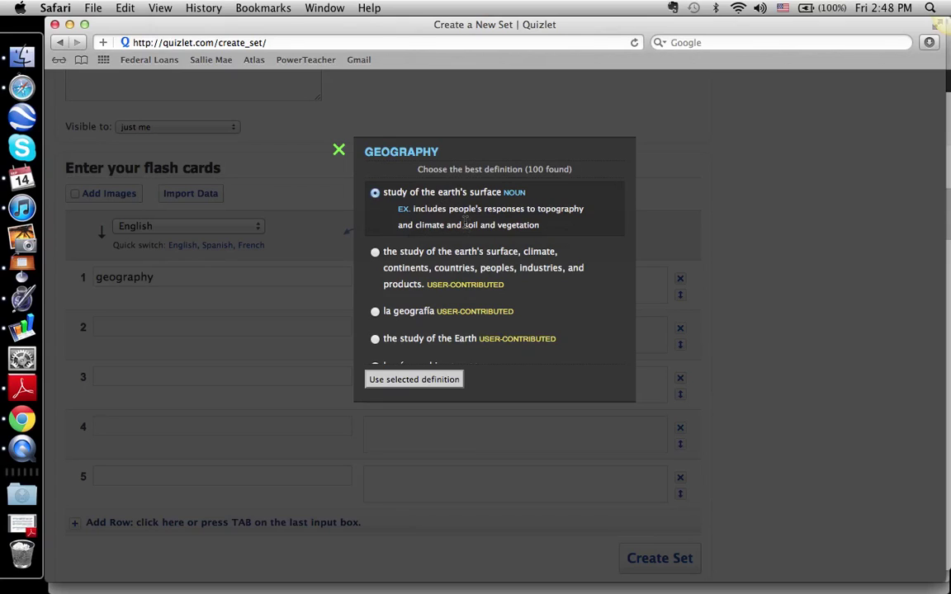
left_click(375, 253)
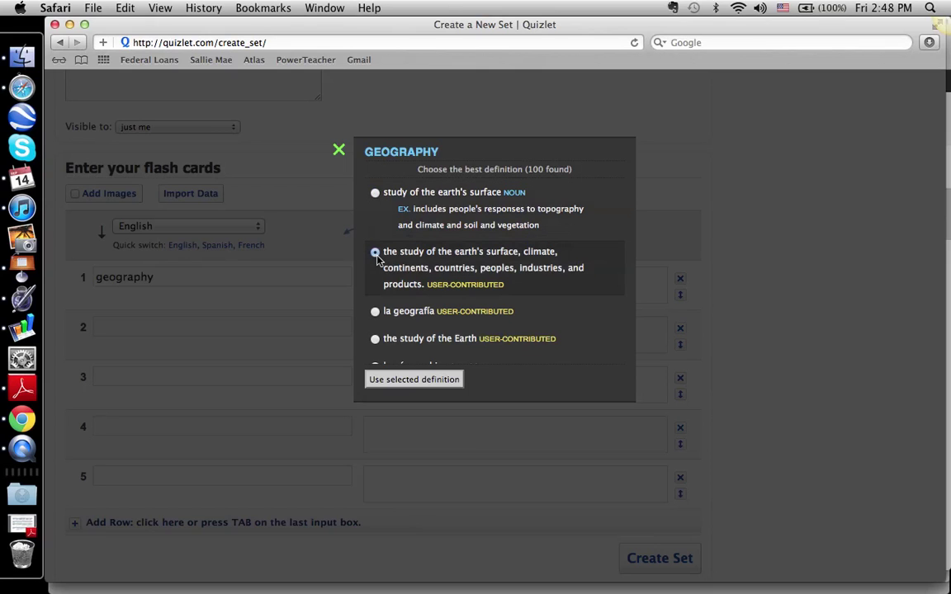
left_click(407, 381)
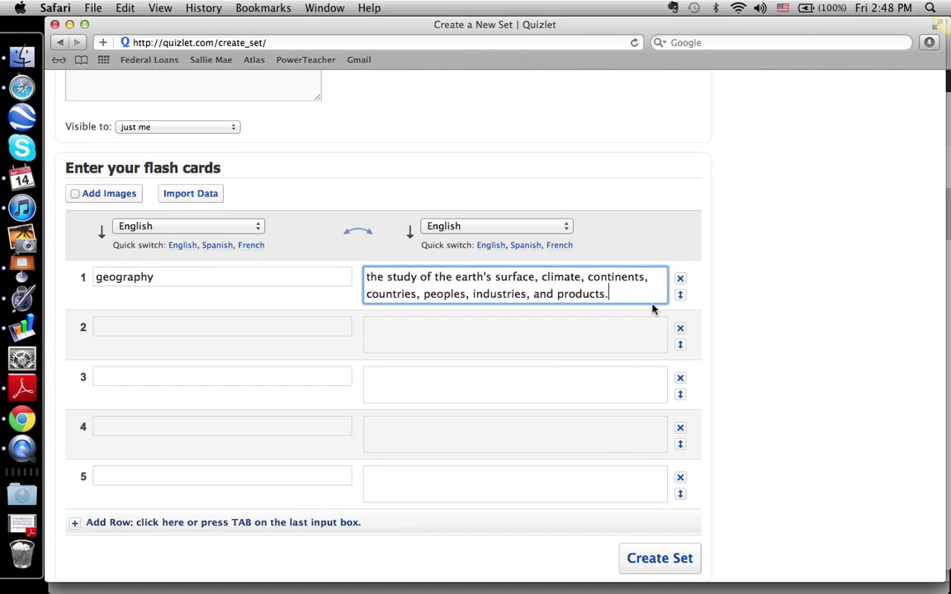
Step: Make card 2 'culture' with the definition 'the learned behaviors of people'
type("asdfsljs")
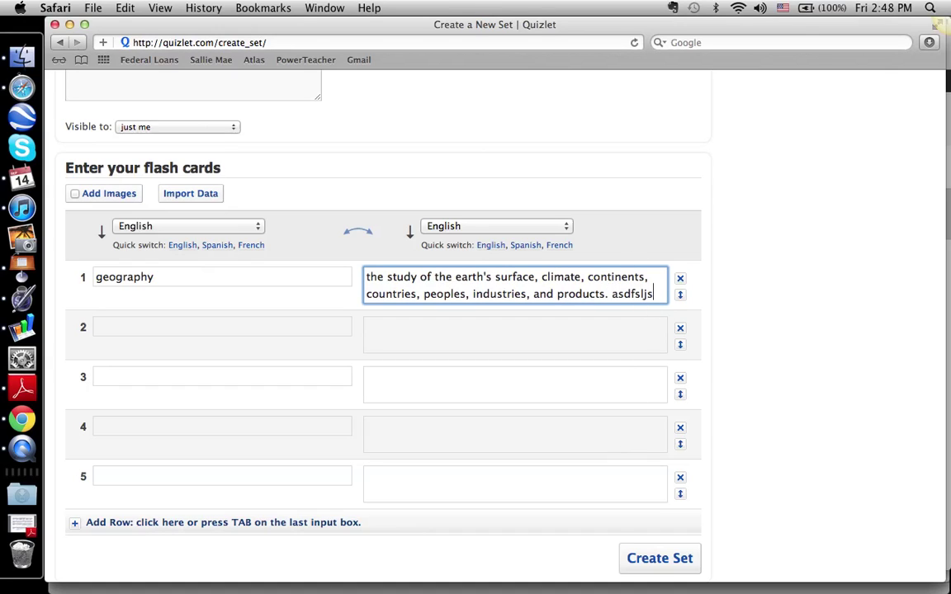
key("BackSpace")
key("BackSpace")
key("BackSpace")
key("BackSpace")
key("BackSpace")
key("BackSpace")
key("BackSpace")
key("BackSpace")
left_click(327, 329)
type("culture")
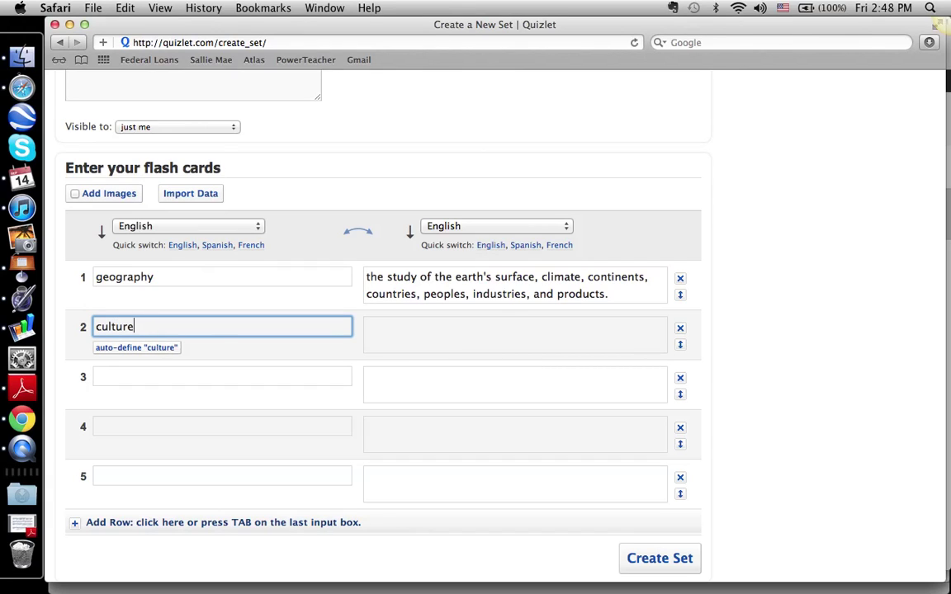
left_click(461, 336)
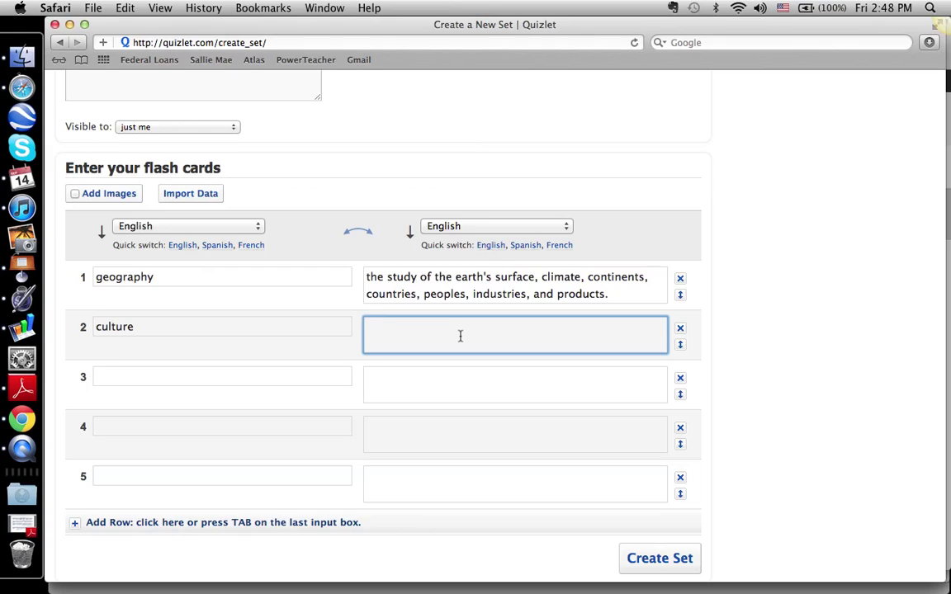
type("the learned behaviors of people.")
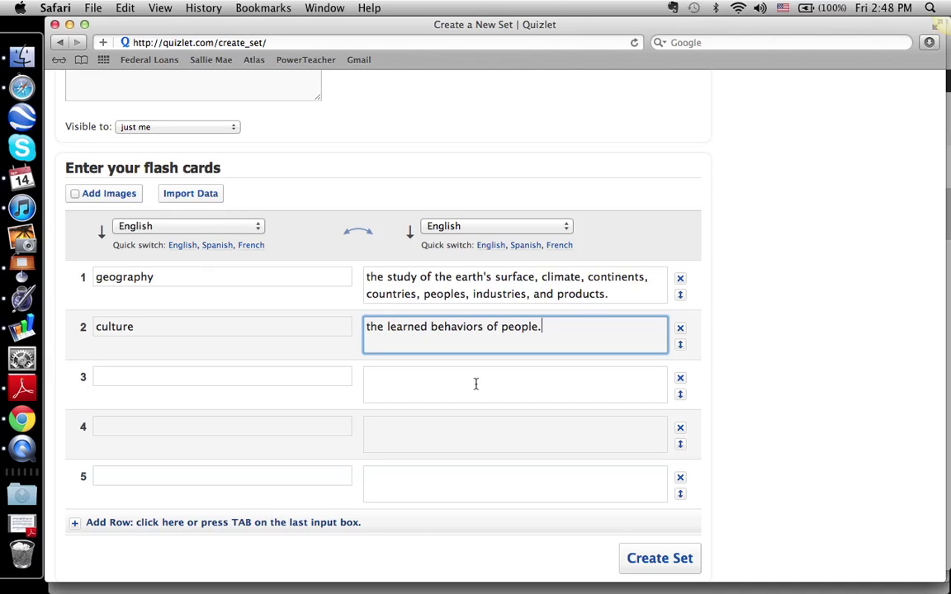
Step: Add two extra card rows and create the set
scroll(476, 384, "down", 1)
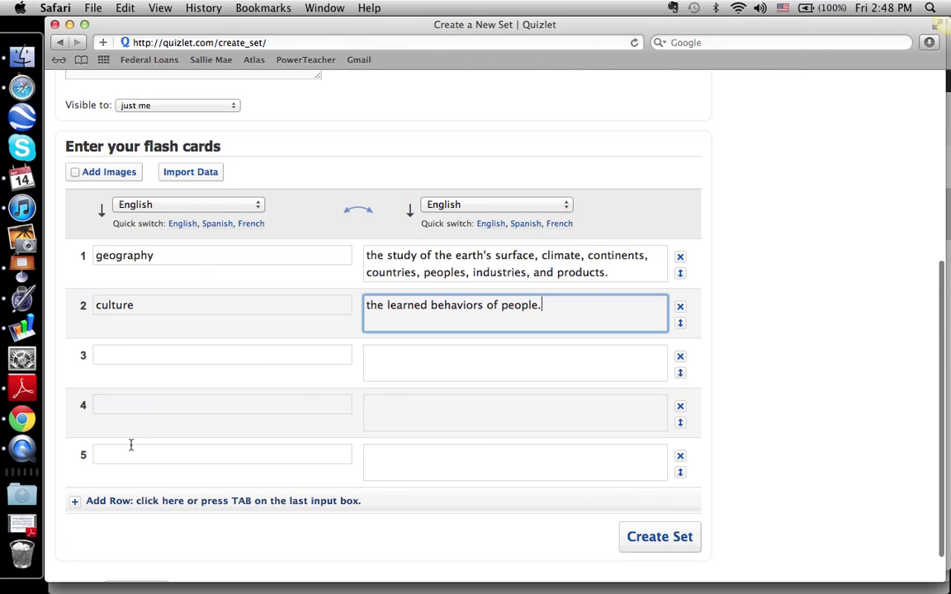
left_click(96, 503)
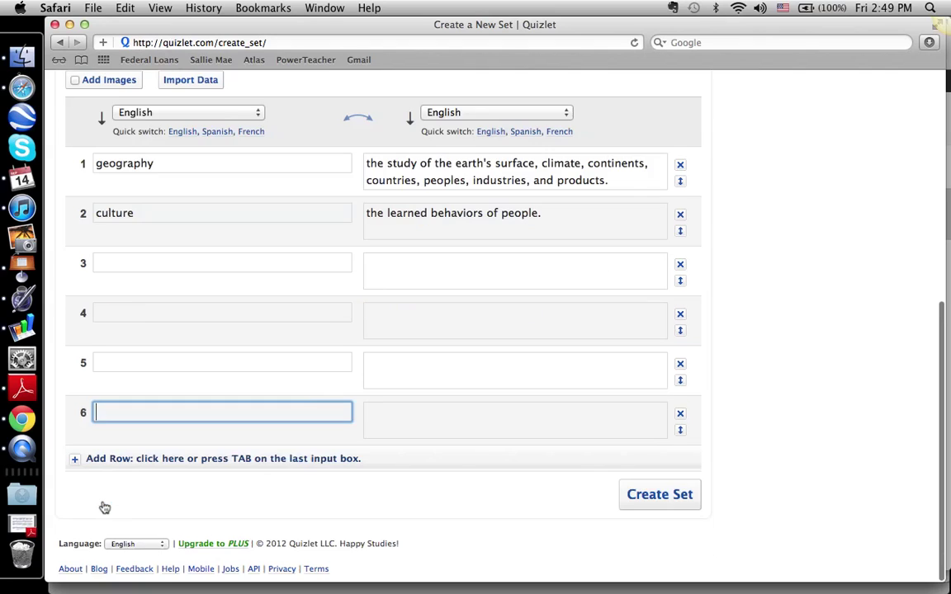
left_click(114, 459)
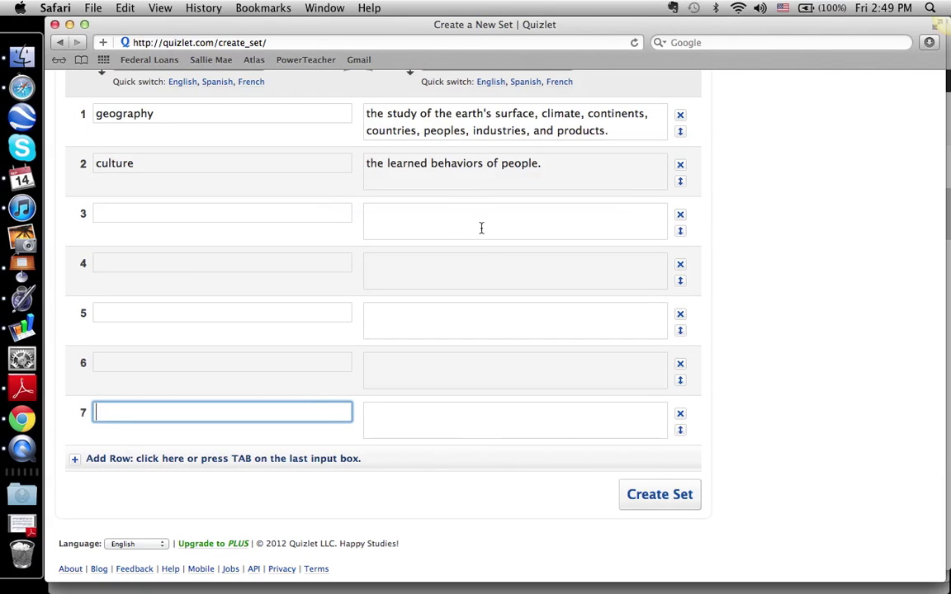
left_click(659, 495)
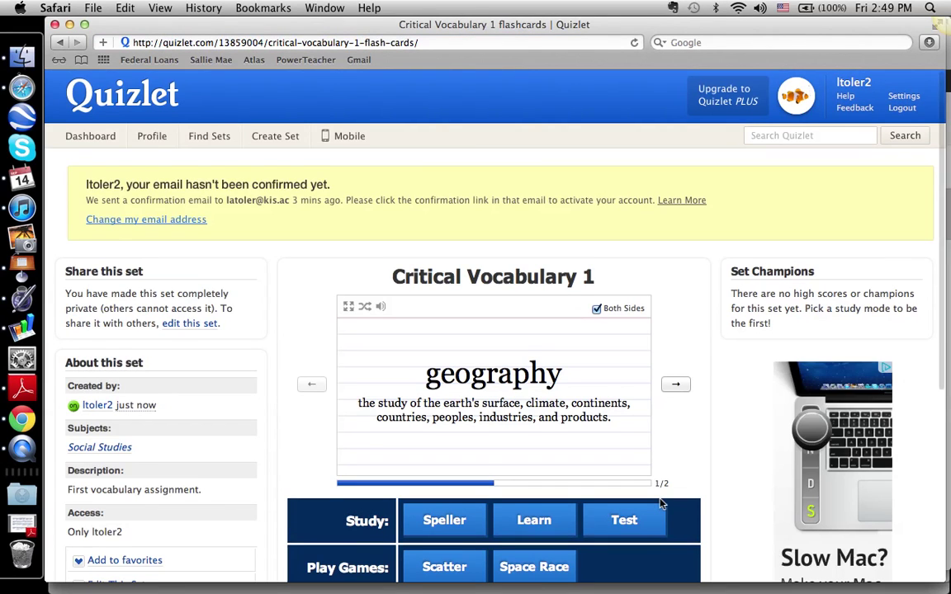
Step: Advance the set page's flashcard preview to card 2 of 2, 'culture'
scroll(659, 504, "down", 1)
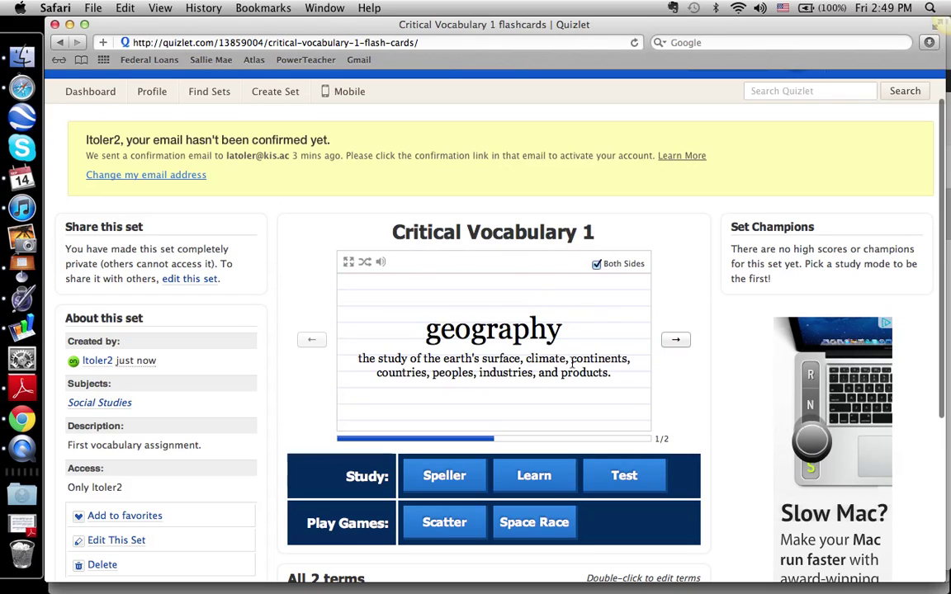
left_click(675, 340)
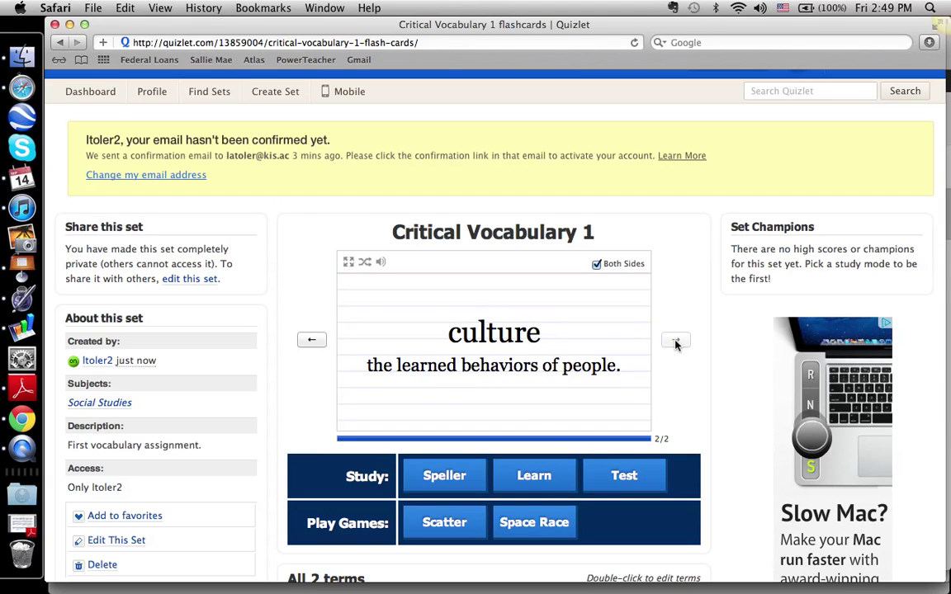
scroll(675, 343, "down", 3)
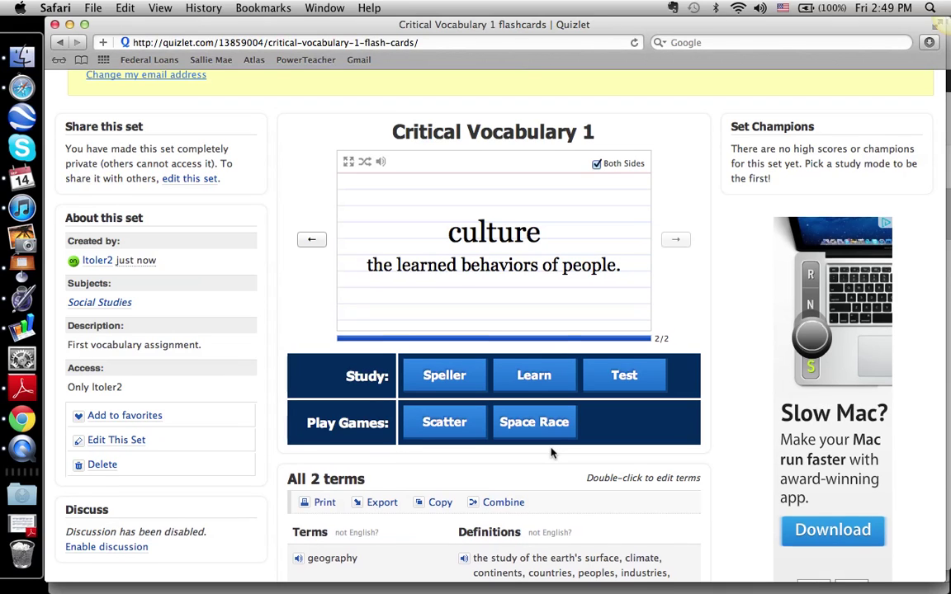
scroll(552, 452, "down", 3)
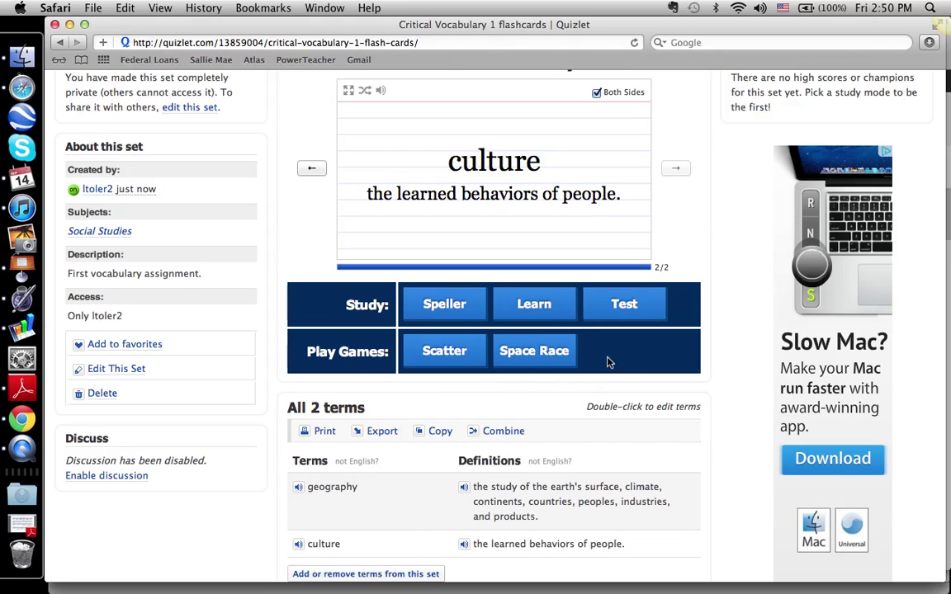
scroll(608, 362, "down", 2)
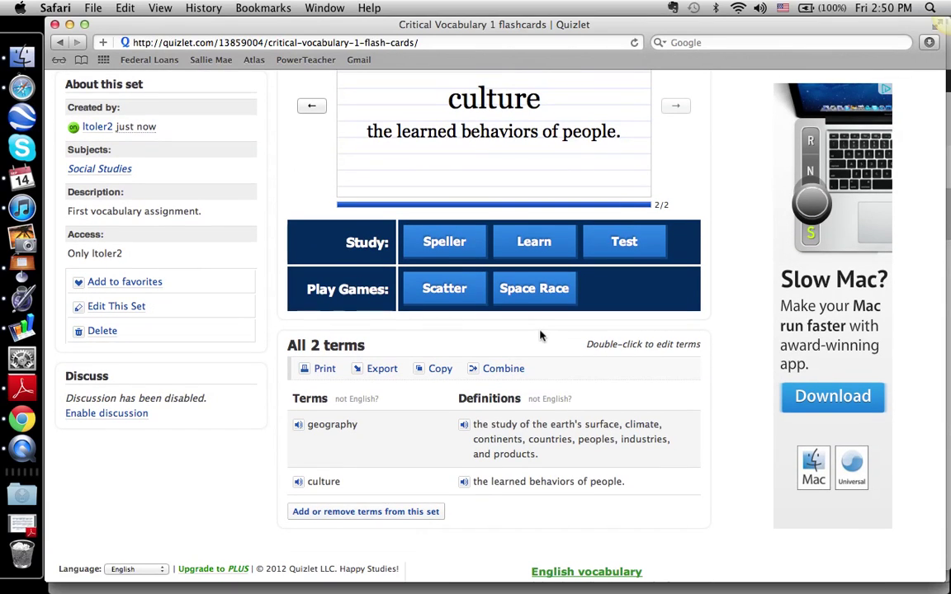
scroll(543, 336, "up", 3)
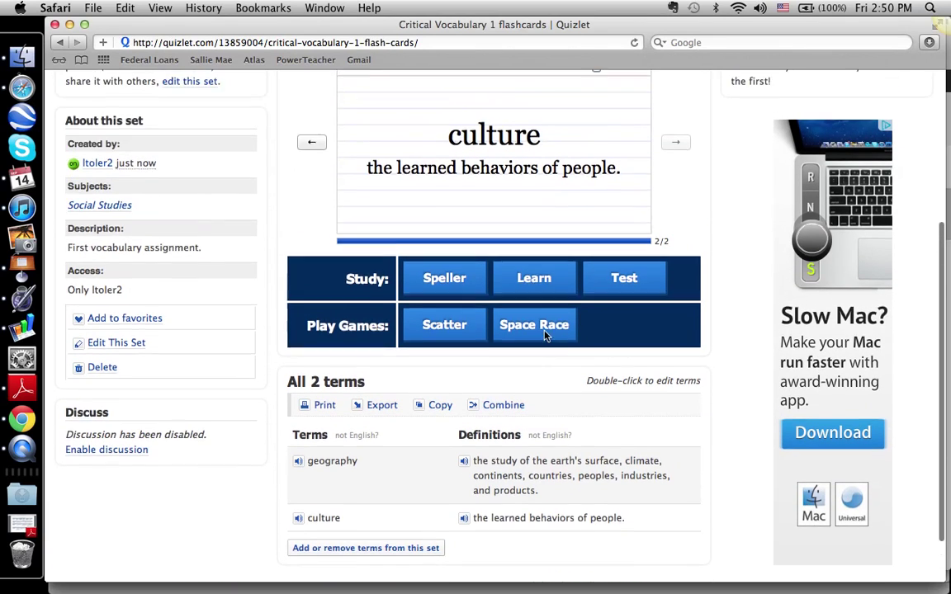